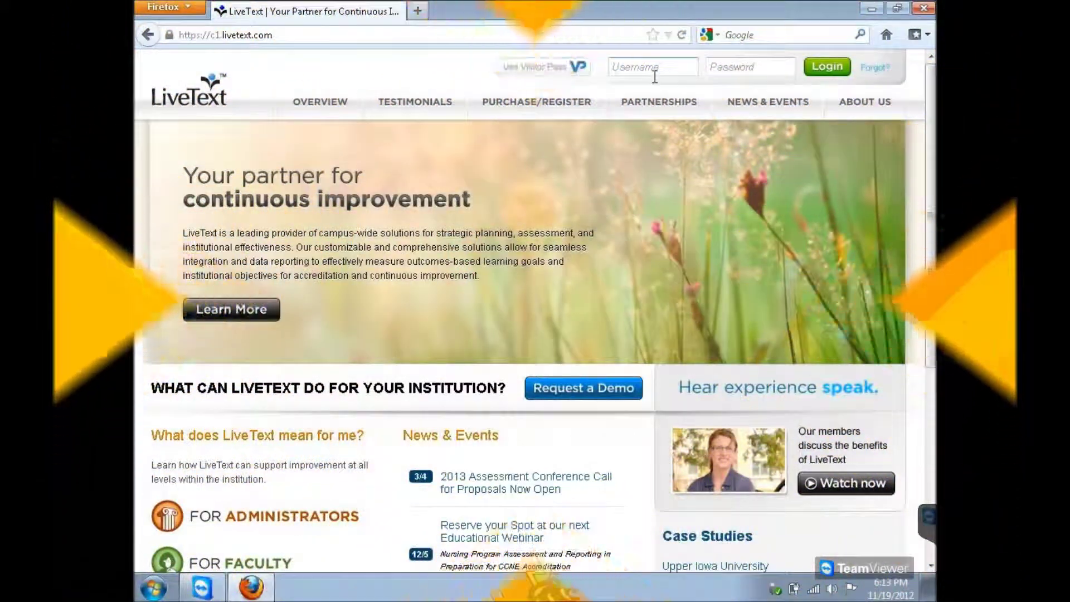
Sign in with the student username and password to reach the assignments dashboard
{"action": "left_click", "coordinate": [654, 65]}
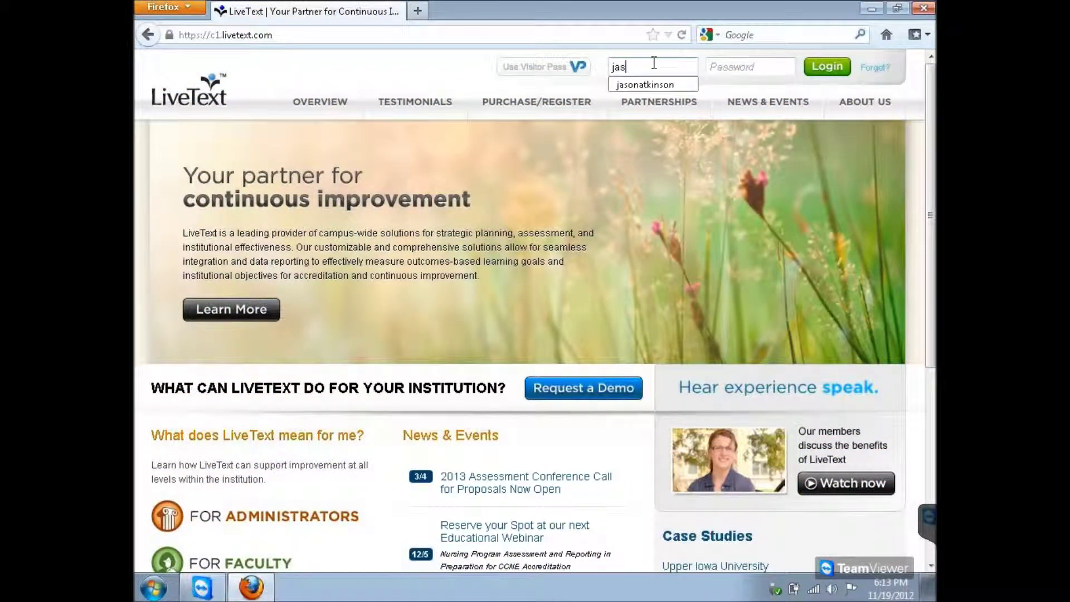
{"action": "left_click", "coordinate": [720, 76]}
{"action": "type", "text": "•••••••"}
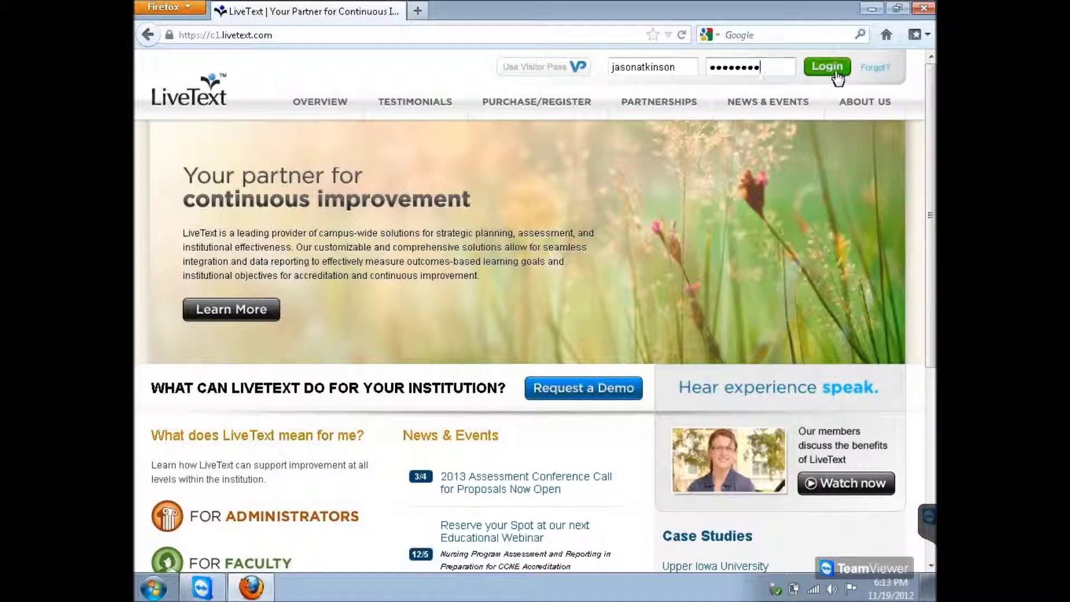
{"action": "left_click", "coordinate": [832, 71]}
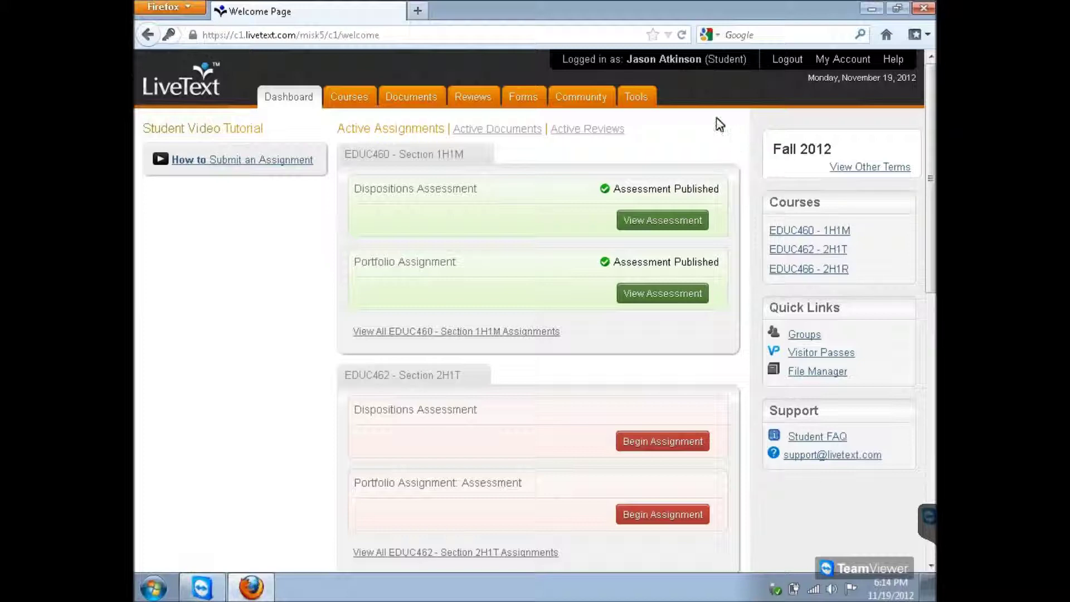
From the Documents list under My Work, open the Atkinson Portfolio
{"action": "left_click", "coordinate": [415, 103]}
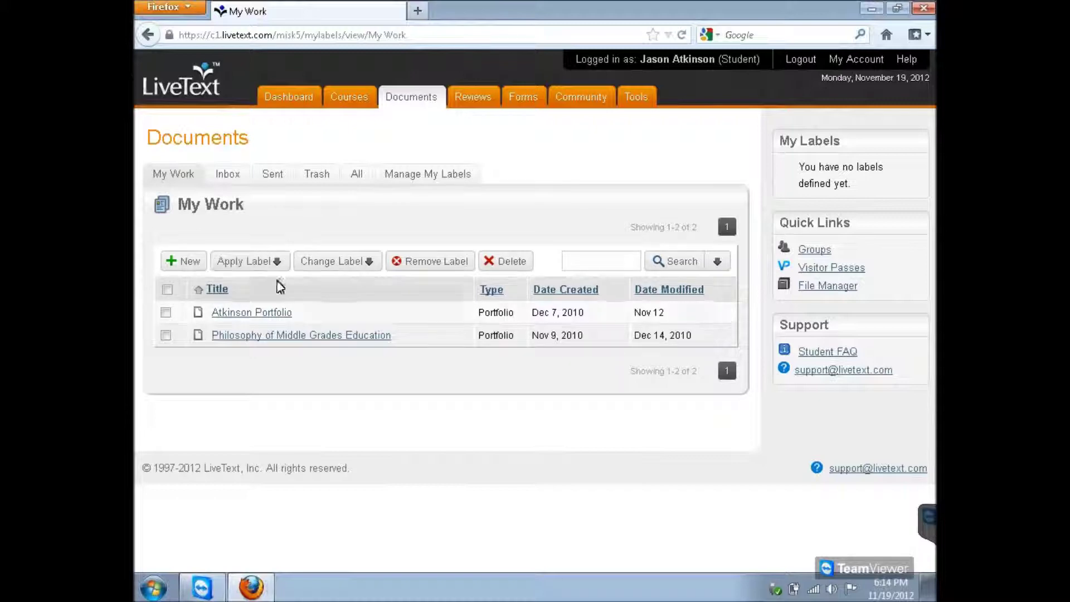
{"action": "left_click", "coordinate": [273, 318]}
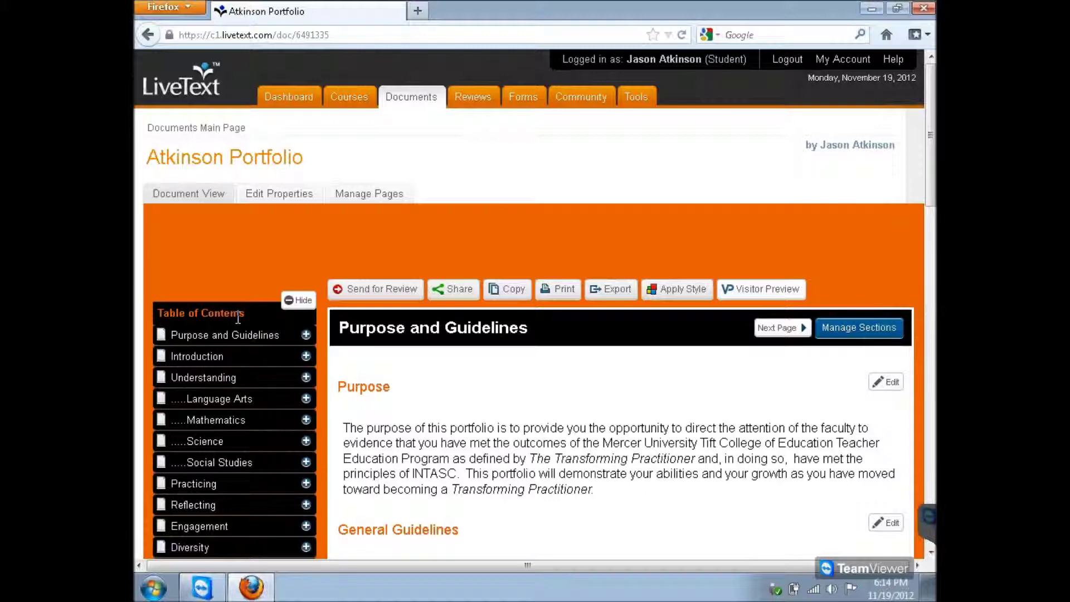
Go to the Language Arts page and begin editing the Reading Processes Artifact(s) section
{"action": "left_click", "coordinate": [248, 403]}
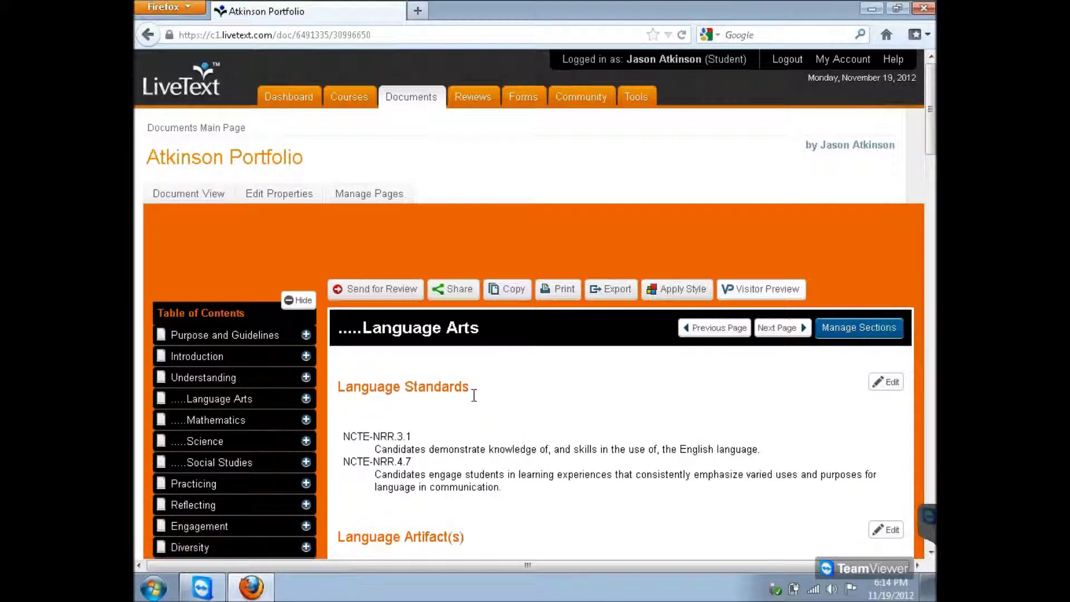
{"action": "scroll", "coordinate": [475, 395], "scroll_direction": "down", "scroll_amount": 3}
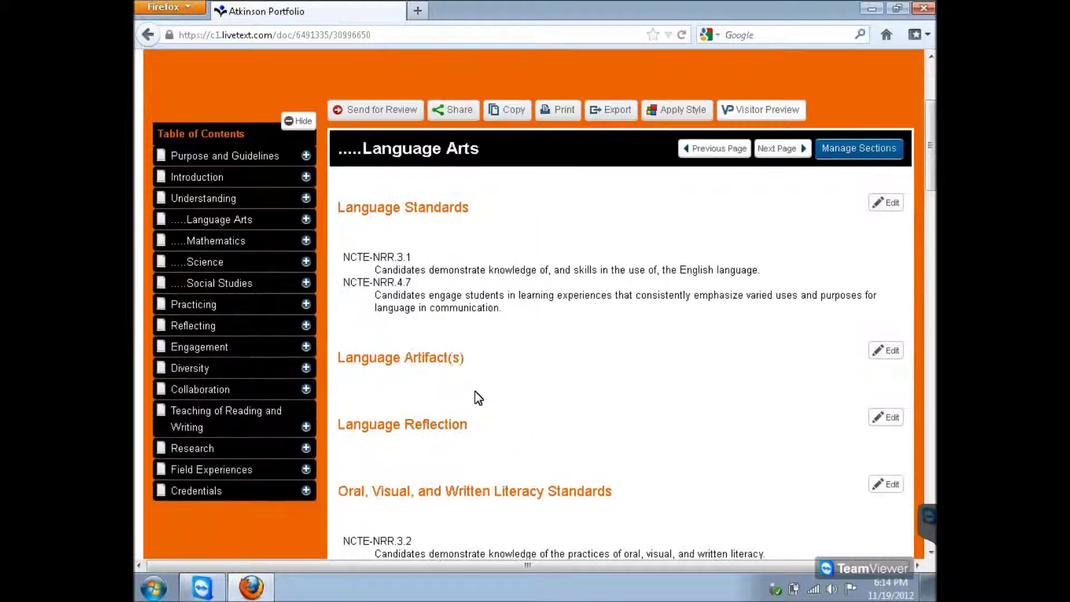
{"action": "scroll", "coordinate": [474, 398], "scroll_direction": "down", "scroll_amount": 3}
{"action": "scroll", "coordinate": [474, 398], "scroll_direction": "down", "scroll_amount": 3}
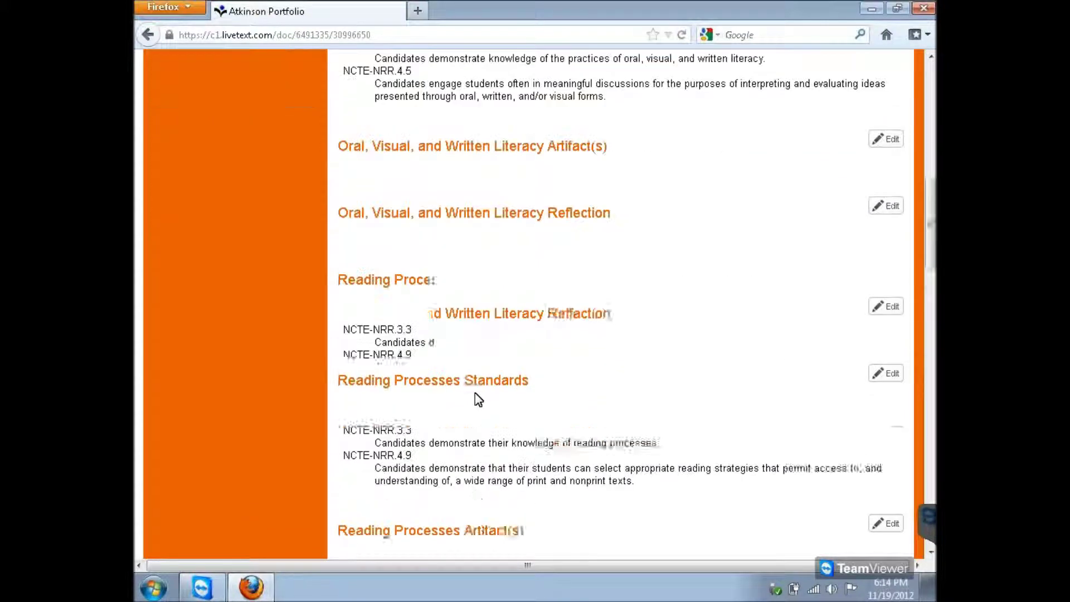
{"action": "scroll", "coordinate": [483, 402], "scroll_direction": "down", "scroll_amount": 2}
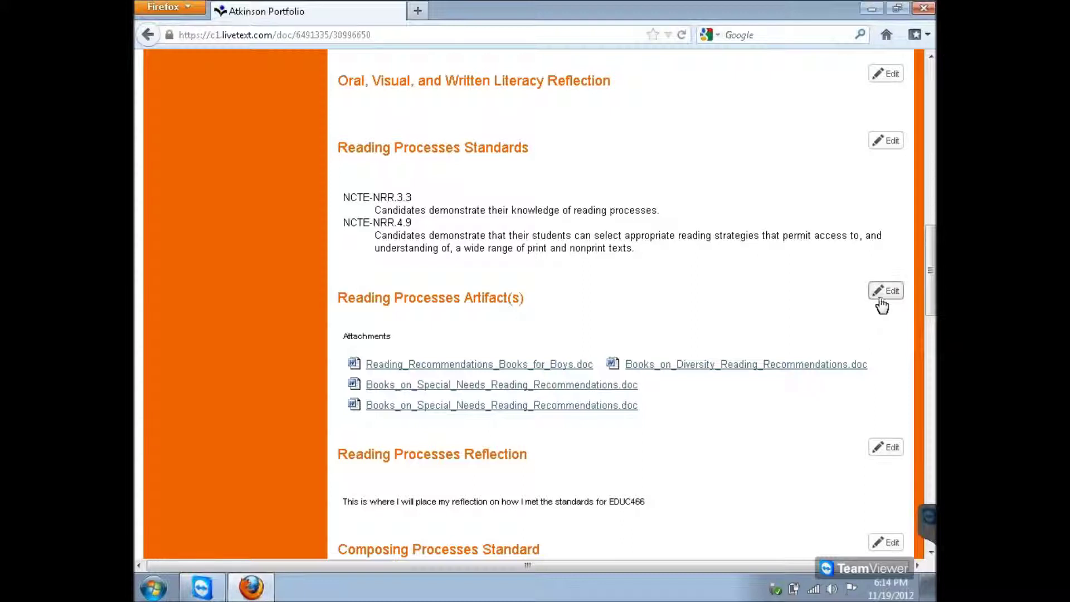
{"action": "left_click", "coordinate": [885, 293]}
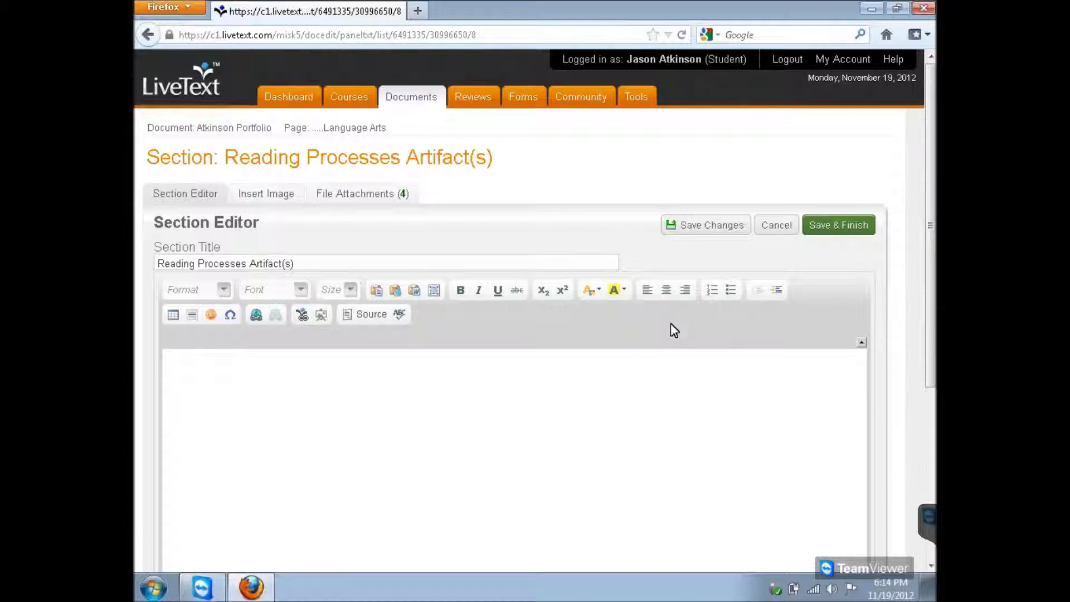
{"action": "scroll", "coordinate": [671, 323], "scroll_direction": "down", "scroll_amount": 5}
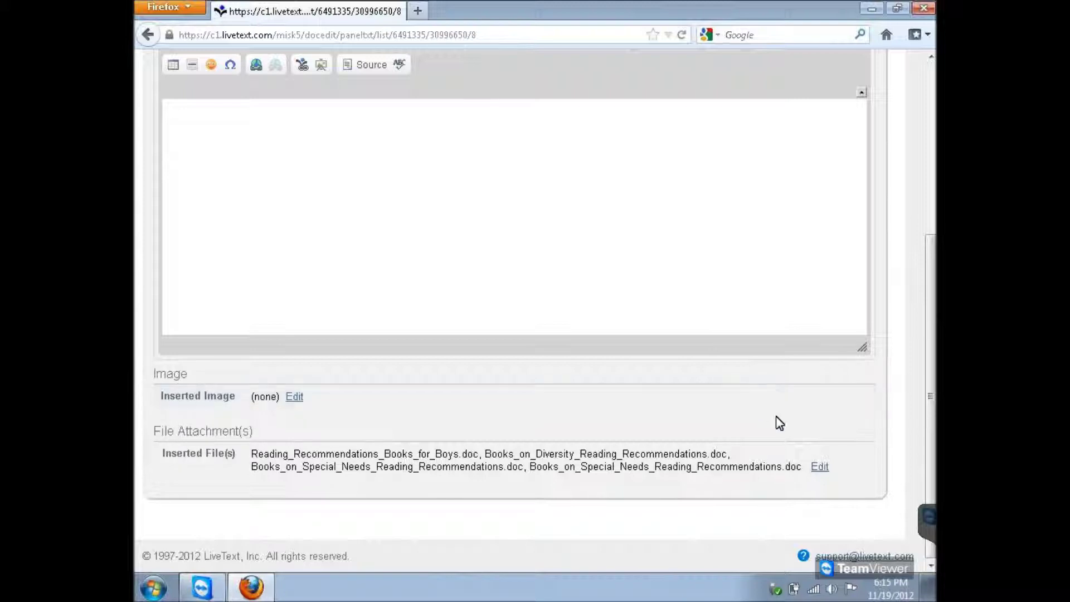
Edit the section's Inserted File(s) to manage its attachments
{"action": "left_click", "coordinate": [819, 467]}
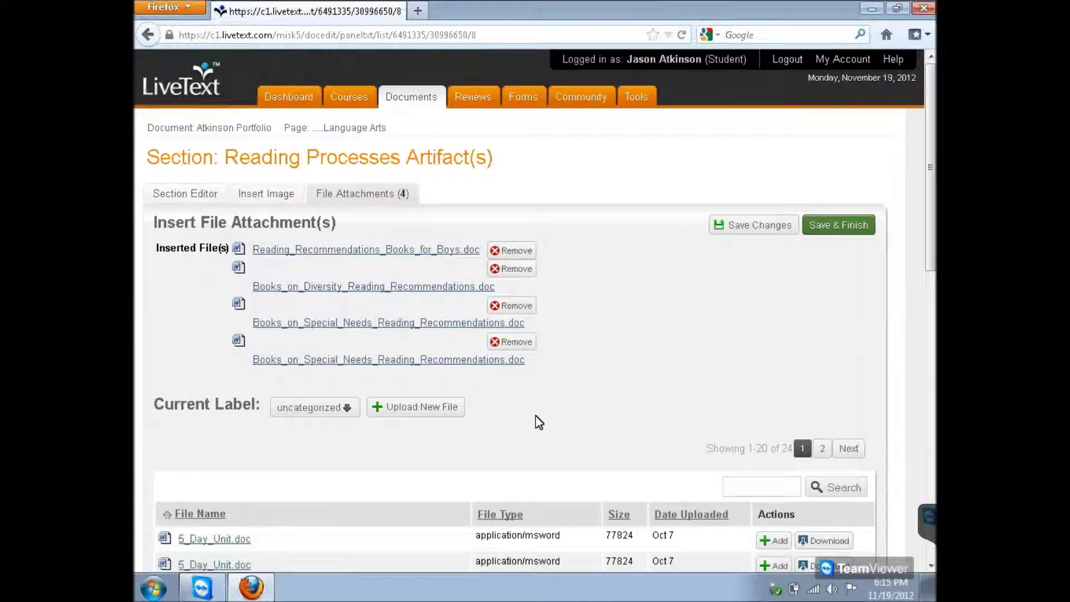
Upload Short_Story_Reading_Recommendations.doc from Removable Disk (E:) > Teaching Language Arts as the fifth attachment
{"action": "left_click", "coordinate": [413, 416]}
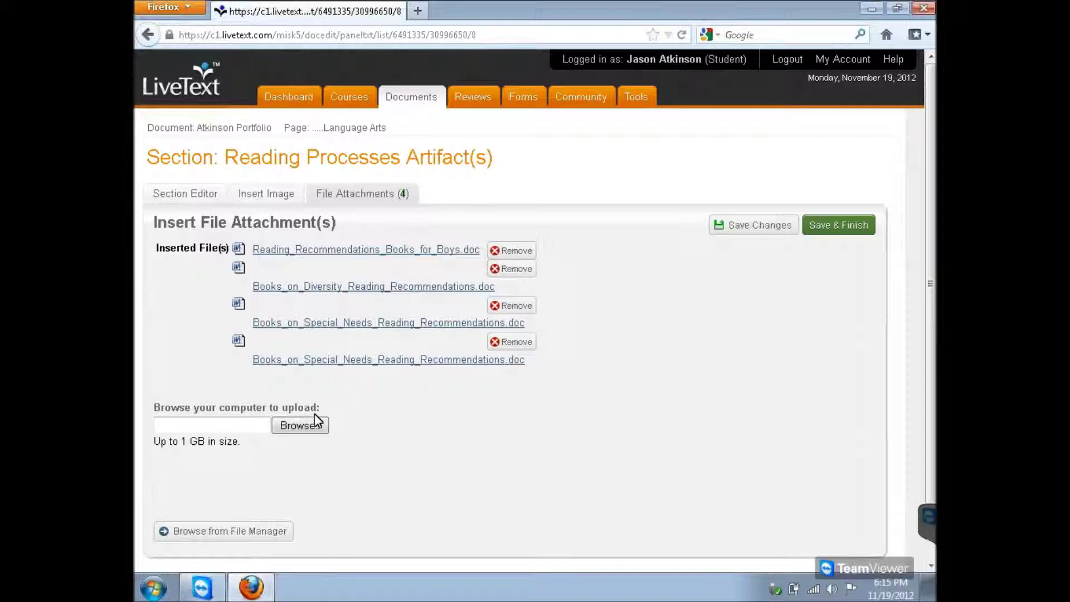
{"action": "left_click", "coordinate": [306, 429]}
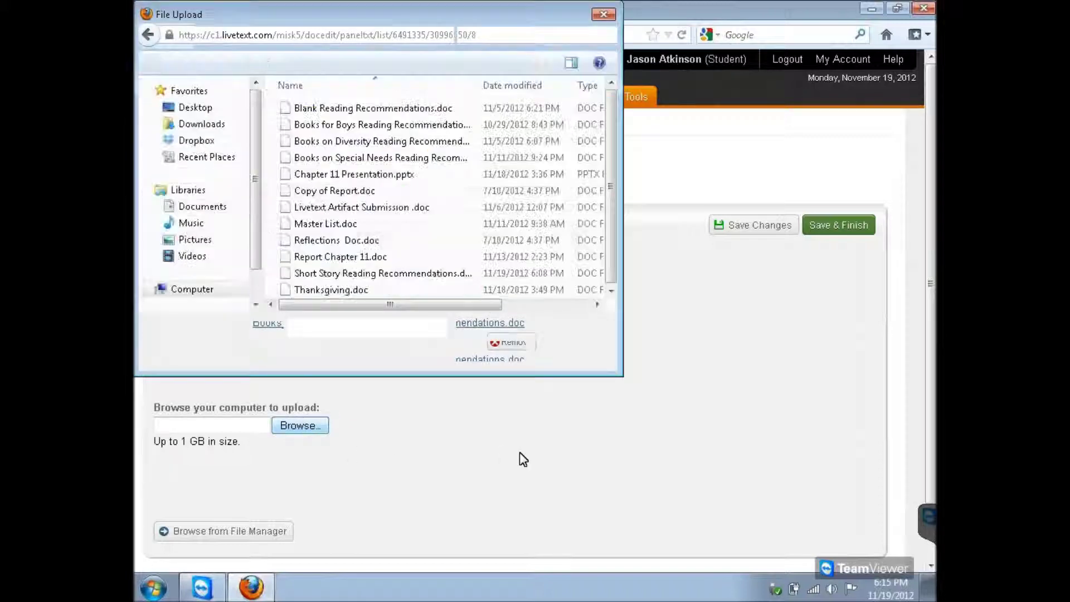
{"action": "mouse_move", "coordinate": [201, 250]}
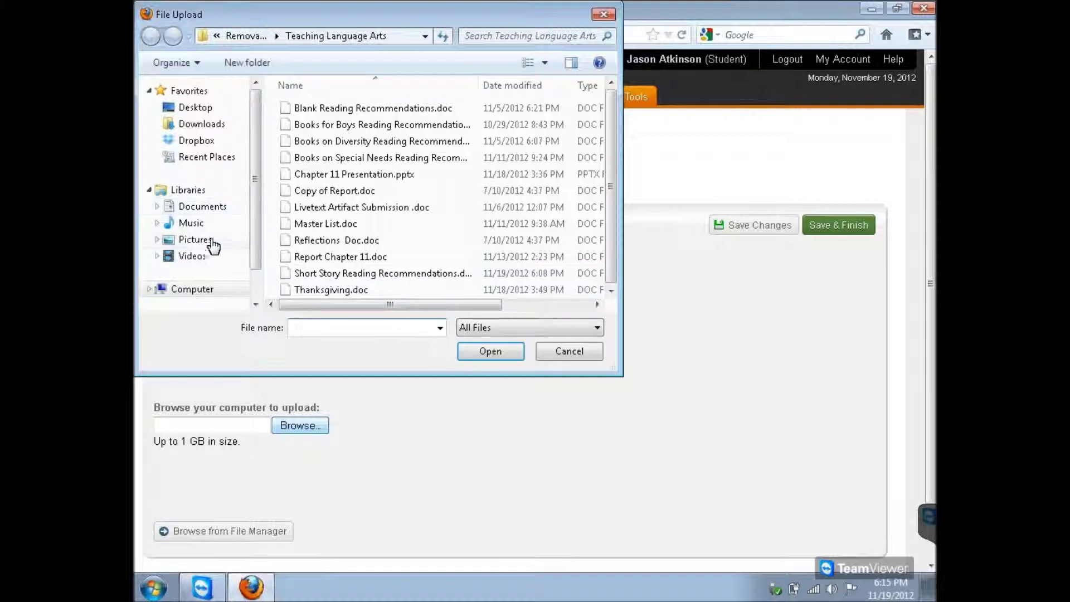
{"action": "left_click", "coordinate": [193, 289]}
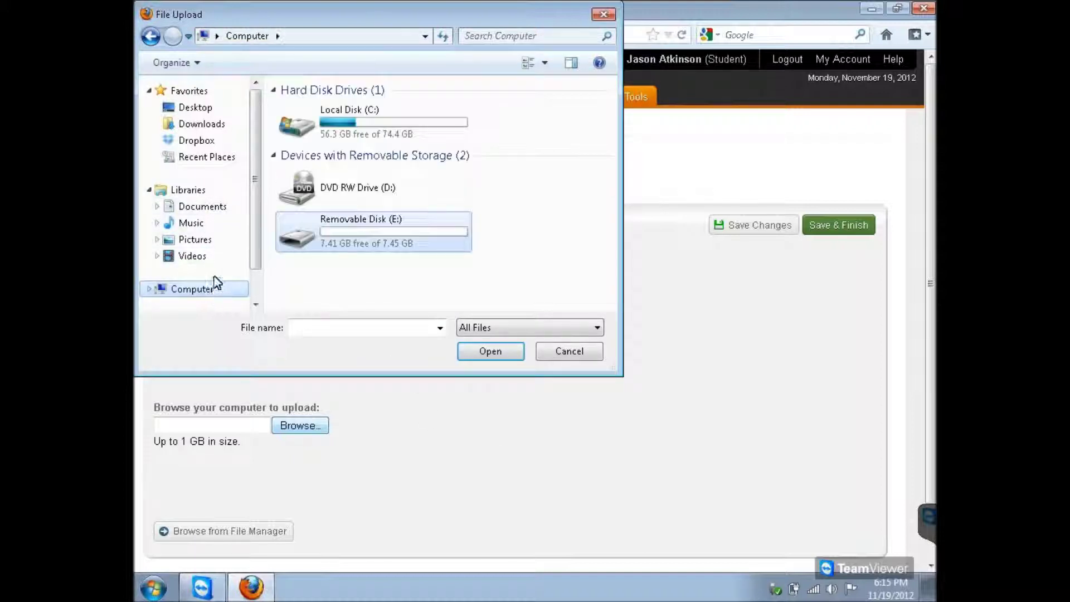
{"action": "double_click", "coordinate": [329, 246]}
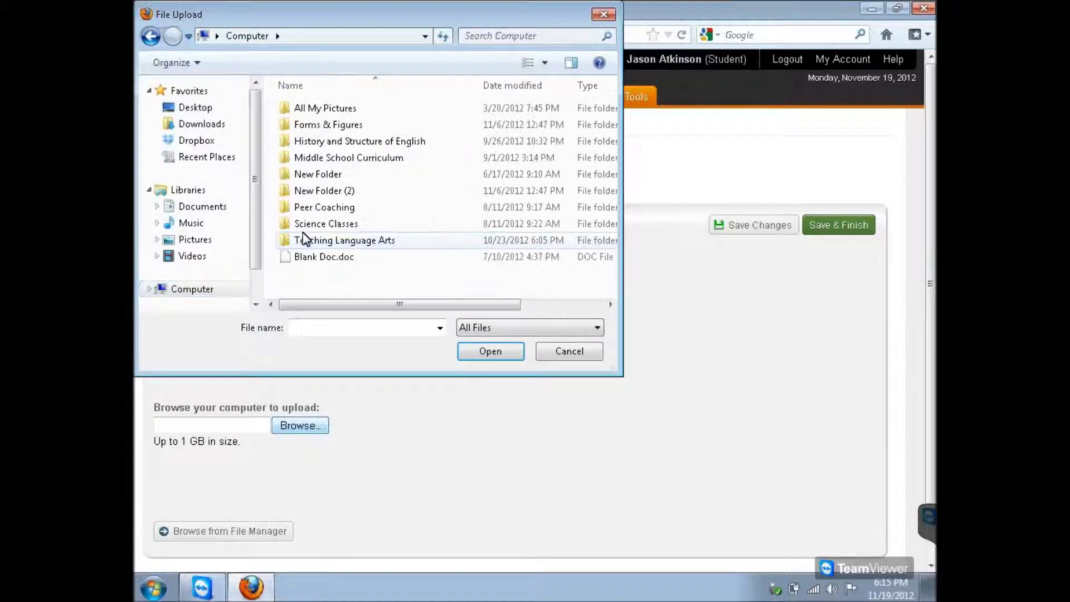
{"action": "double_click", "coordinate": [365, 243]}
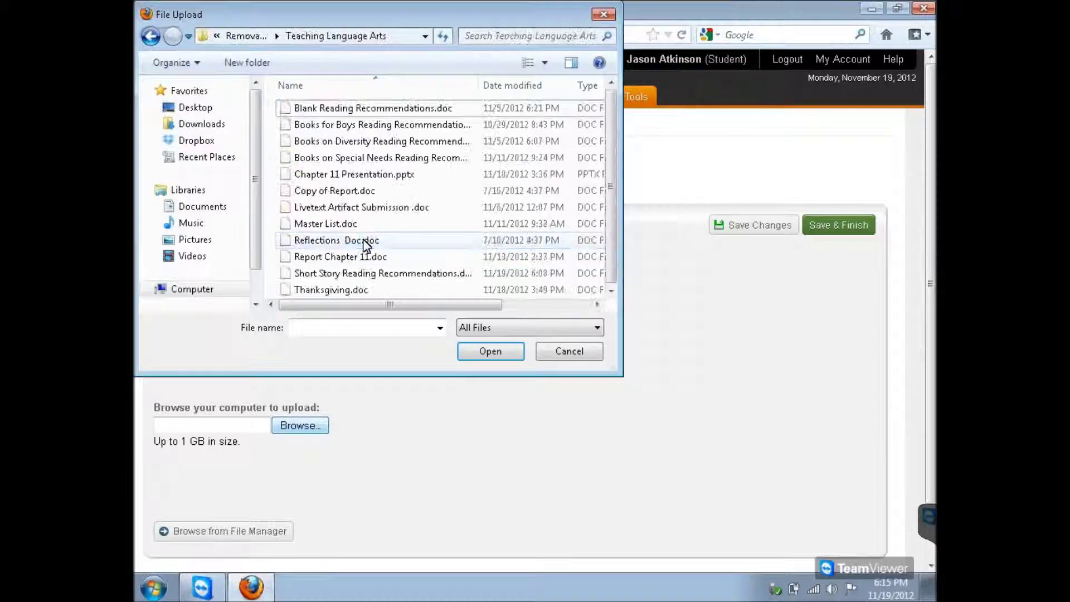
{"action": "double_click", "coordinate": [382, 274]}
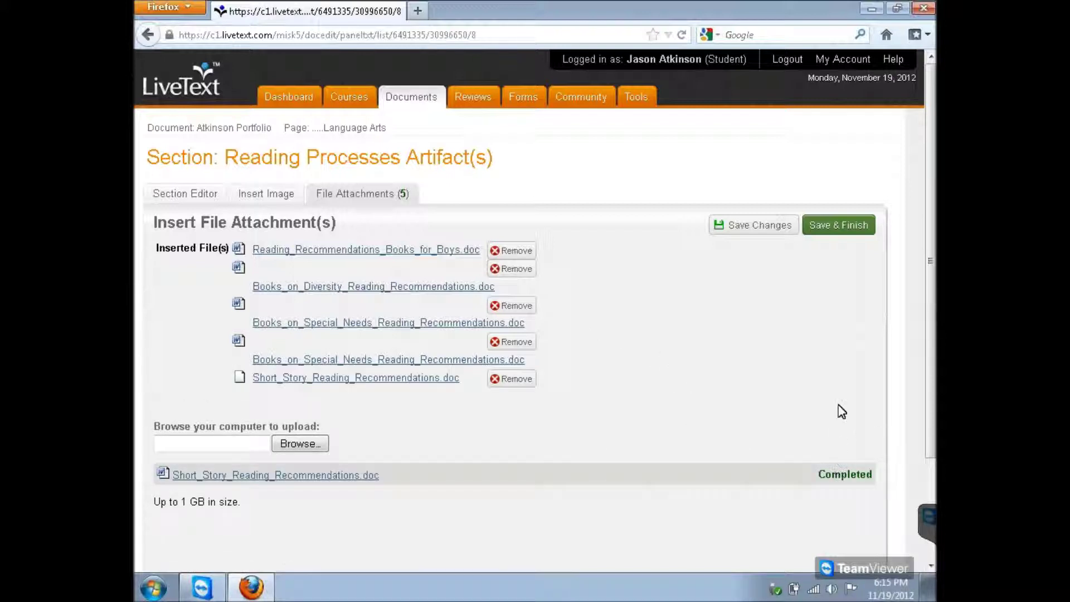
Save & Finish the section, then go to the Teaching of Reading and Writing page
{"action": "left_click", "coordinate": [846, 233]}
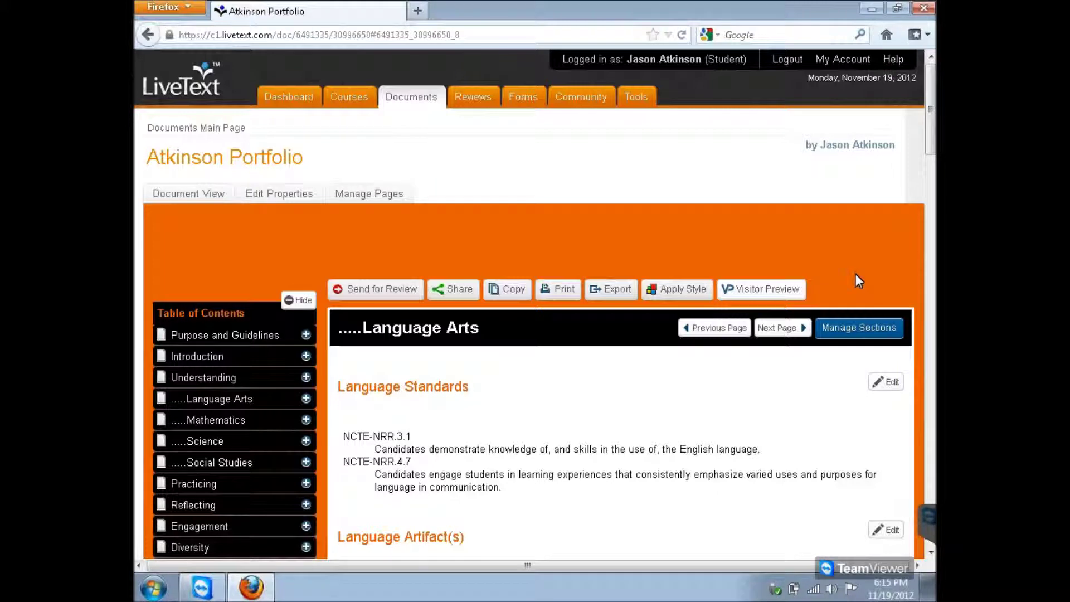
{"action": "scroll", "coordinate": [724, 368], "scroll_direction": "down", "scroll_amount": 5}
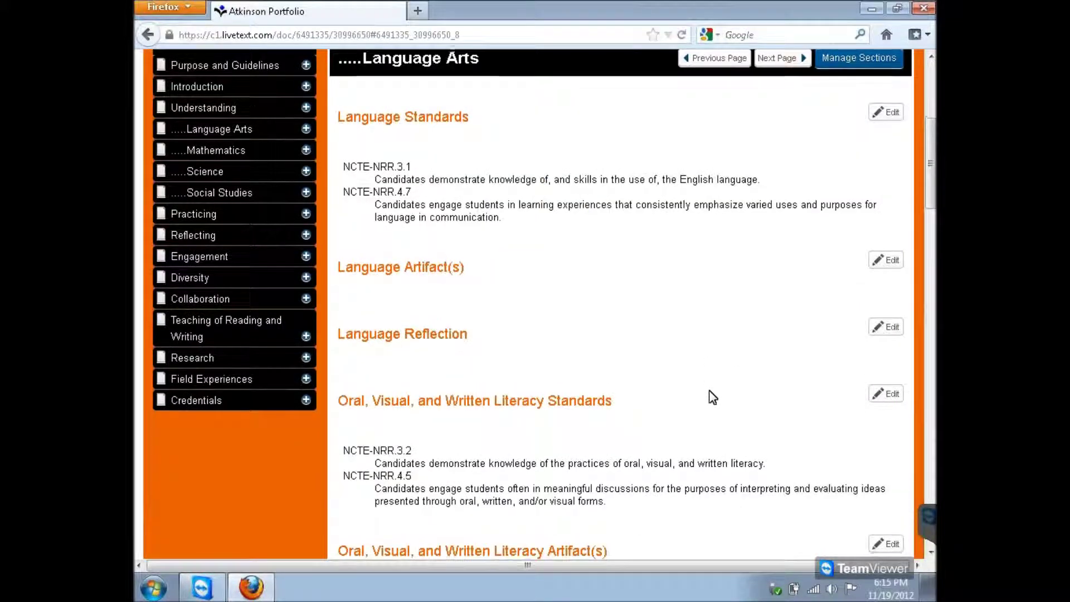
{"action": "scroll", "coordinate": [710, 394], "scroll_direction": "down", "scroll_amount": 5}
{"action": "scroll", "coordinate": [701, 421], "scroll_direction": "down", "scroll_amount": 5}
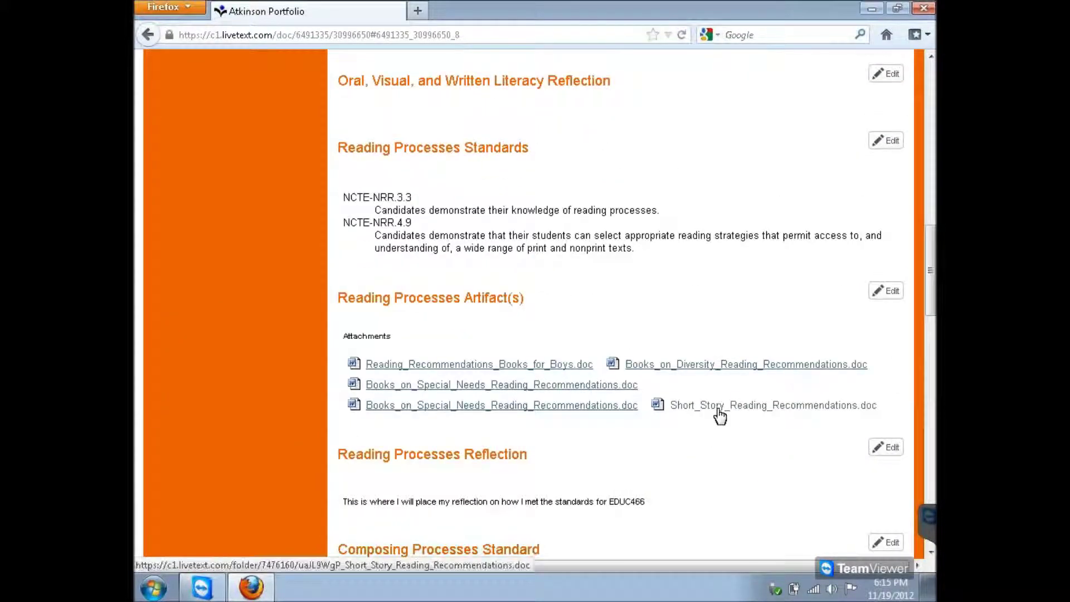
{"action": "scroll", "coordinate": [681, 327], "scroll_direction": "up", "scroll_amount": 10}
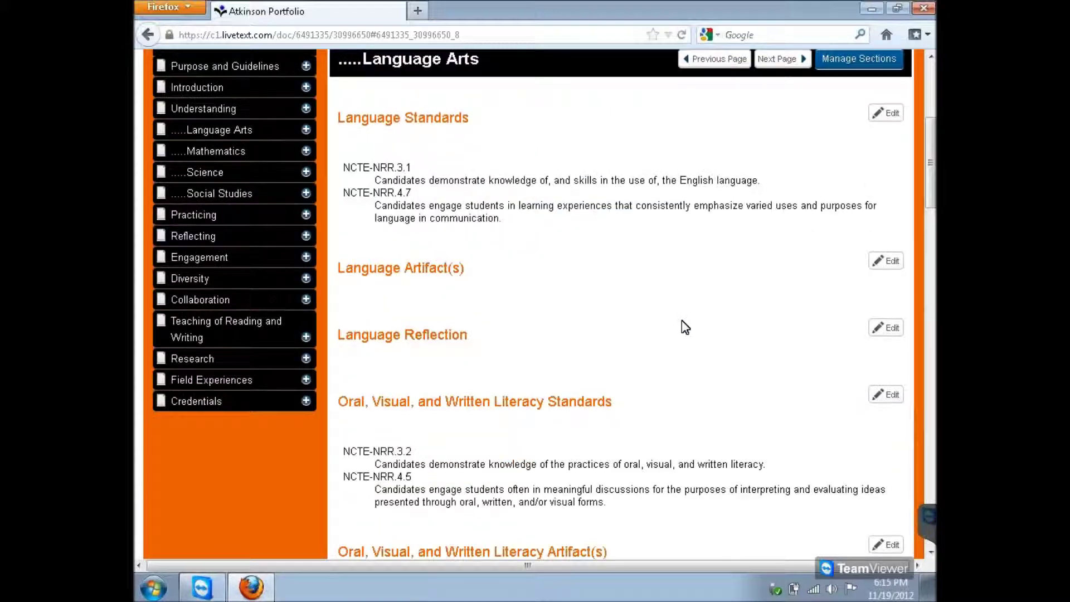
{"action": "scroll", "coordinate": [640, 372], "scroll_direction": "up", "scroll_amount": 5}
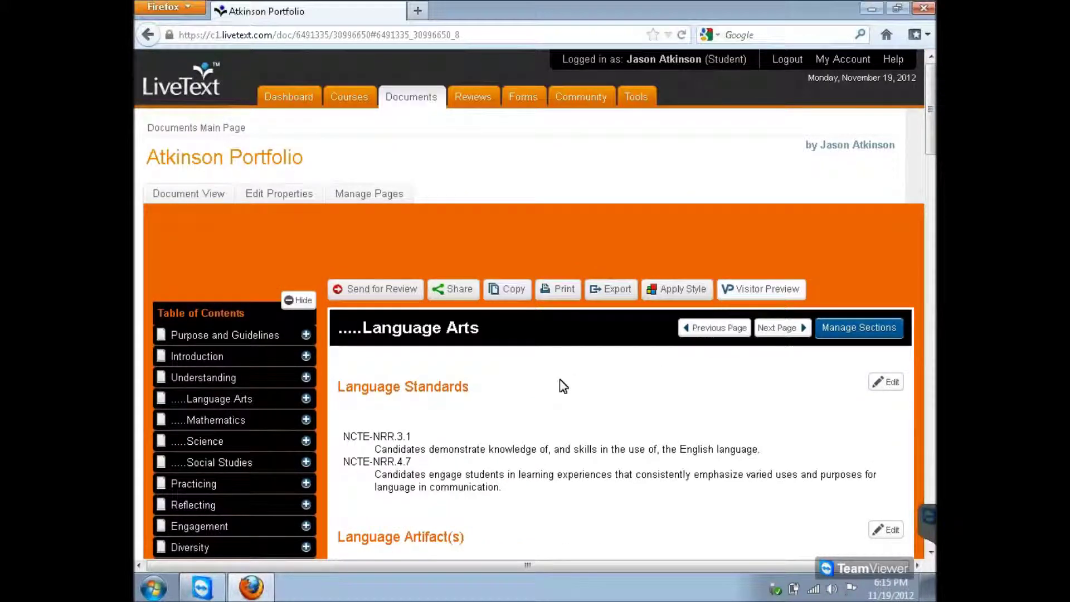
{"action": "scroll", "coordinate": [560, 386], "scroll_direction": "down", "scroll_amount": 2}
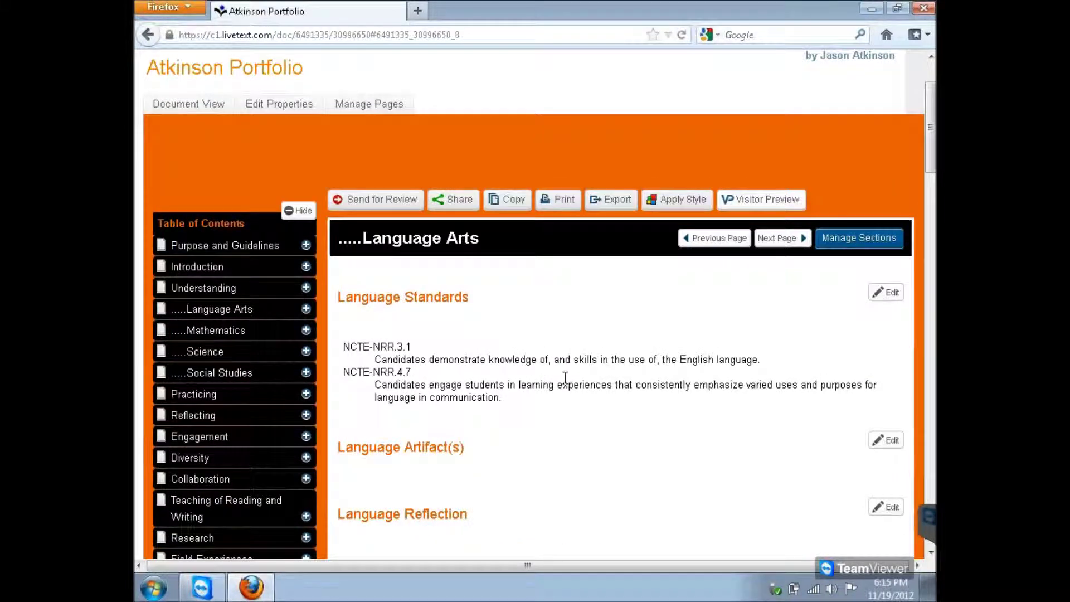
{"action": "scroll", "coordinate": [563, 383], "scroll_direction": "down", "scroll_amount": 2}
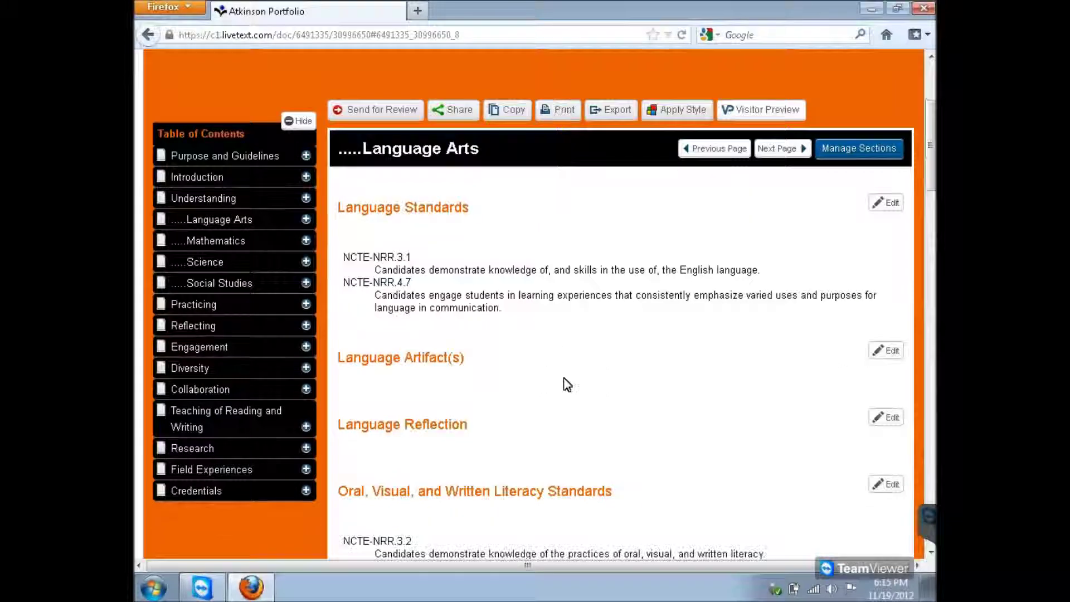
{"action": "left_click", "coordinate": [251, 418]}
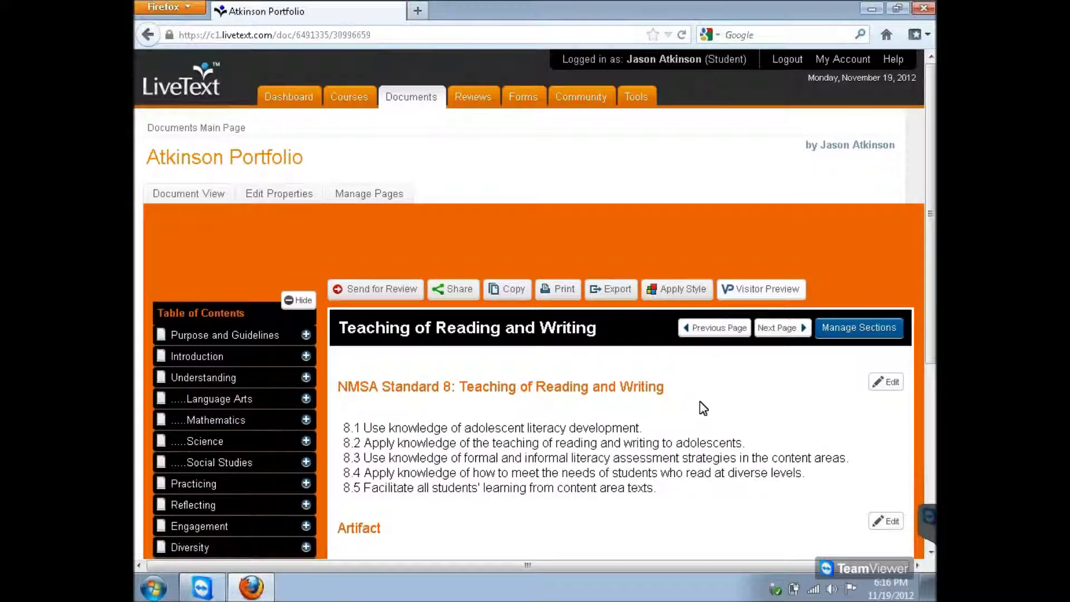
{"action": "scroll", "coordinate": [702, 408], "scroll_direction": "down", "scroll_amount": 5}
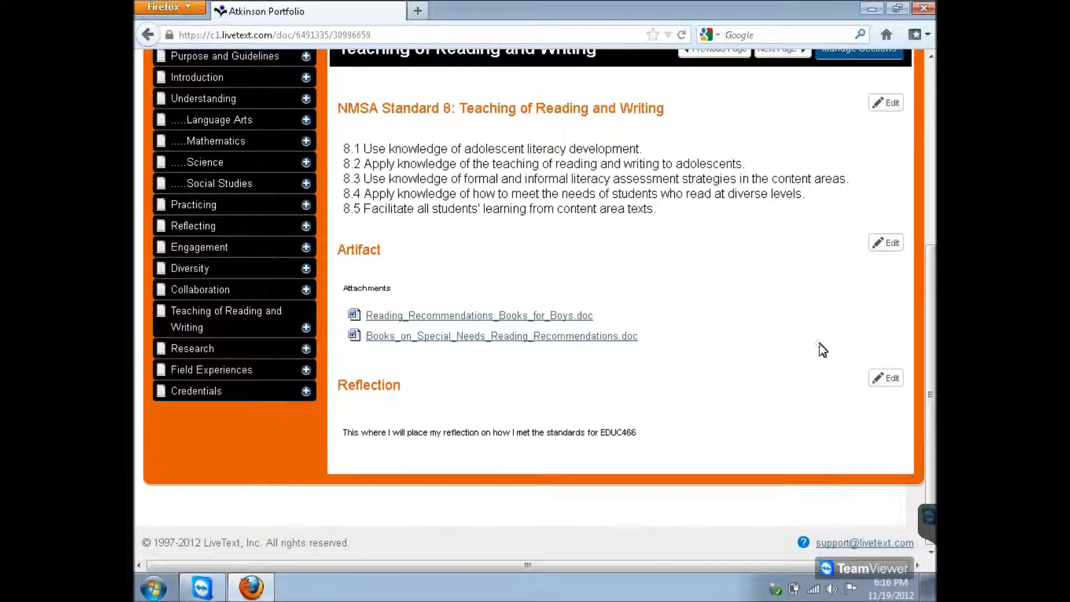